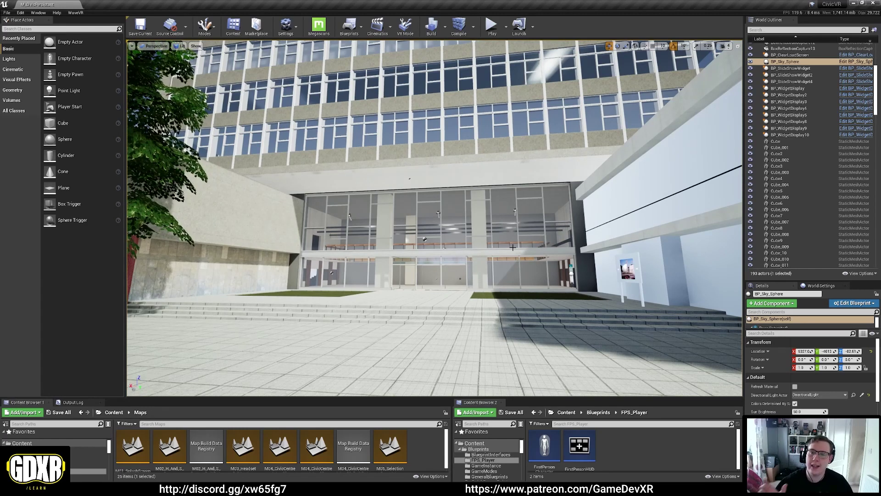
Step: Open the project settings in a maximized window and show the Engine Rendering settings
click(20, 13)
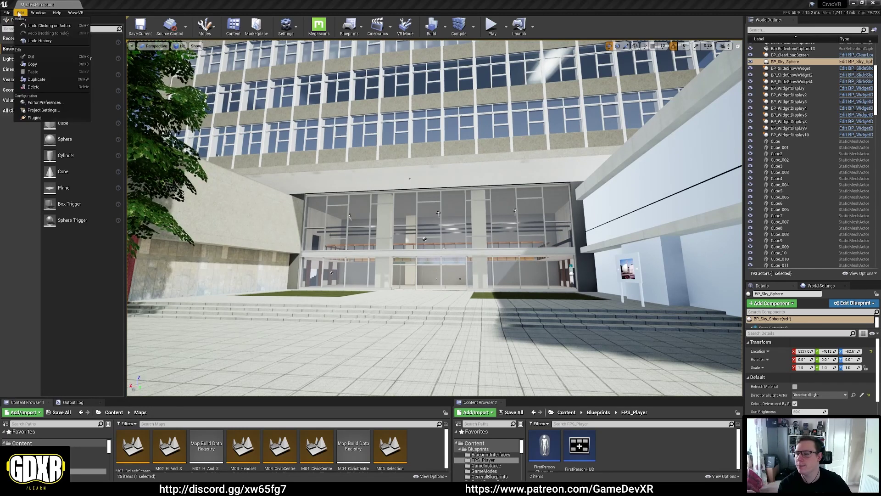
click(42, 110)
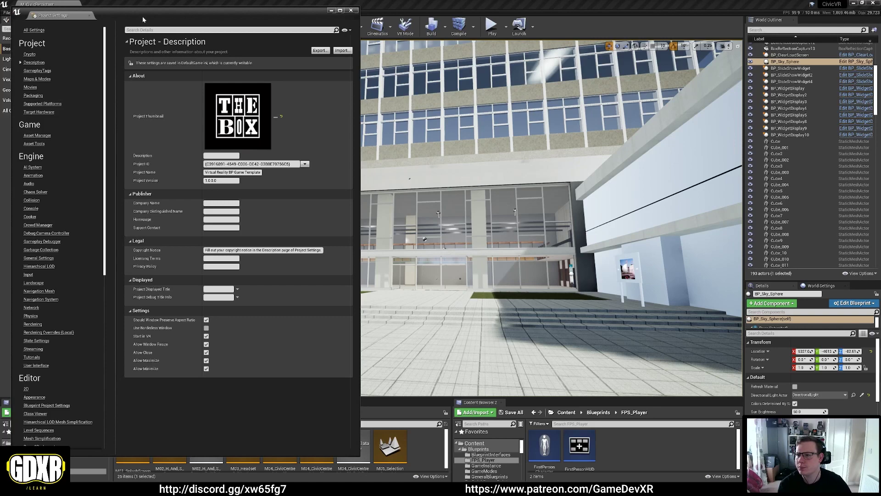
drag(142, 15, 414, 27)
double_click(414, 28)
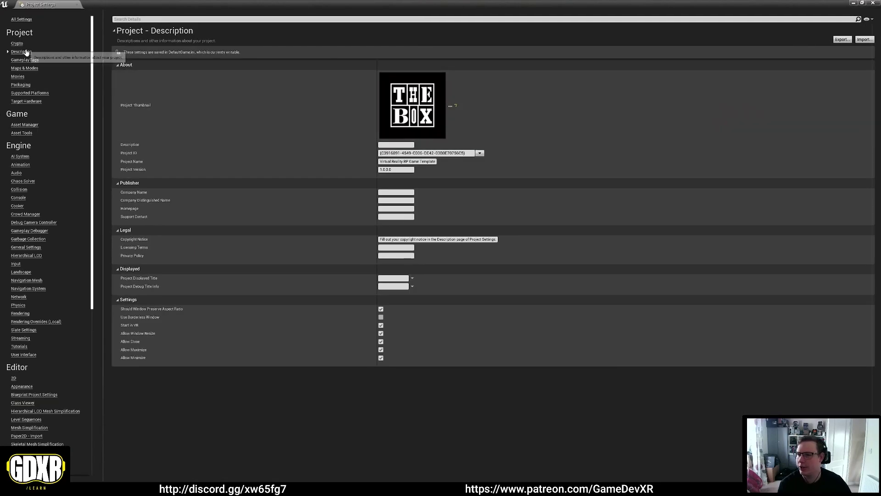
scroll(38, 292, down, 2)
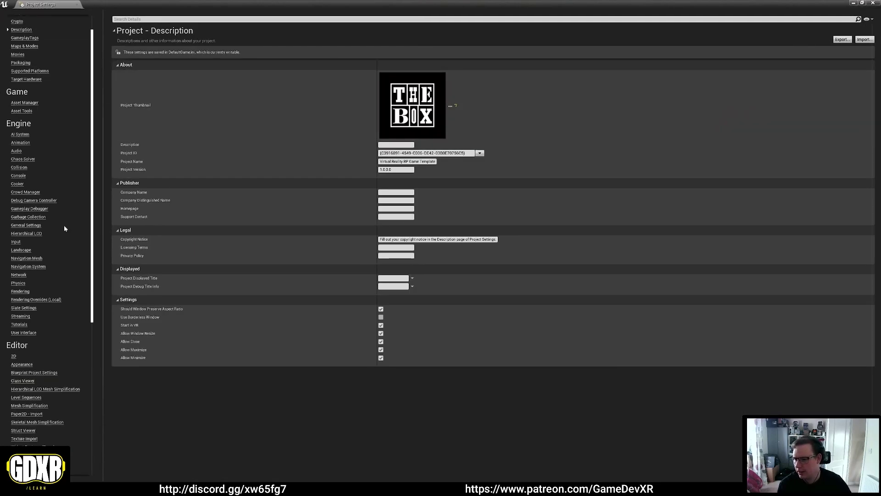
click(20, 291)
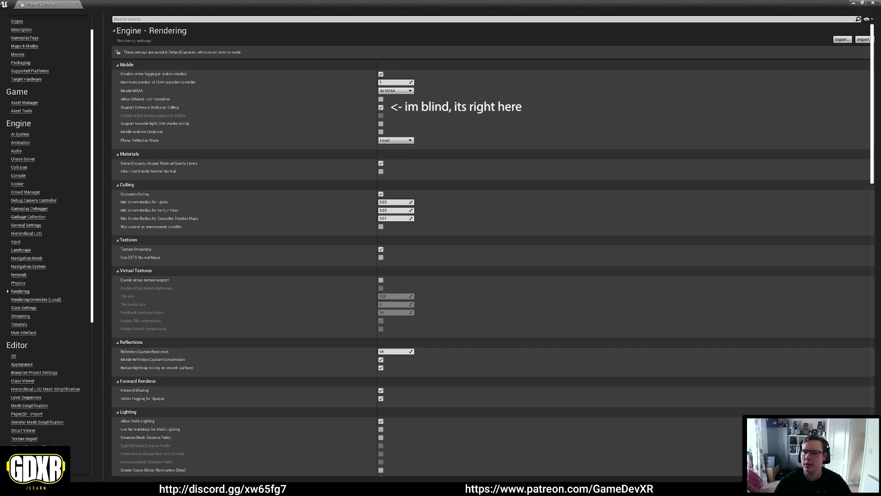
Step: Search the project settings for "cullin" to check Support Software Occlusion Culling, and close the settings
click(122, 19)
text(culli)
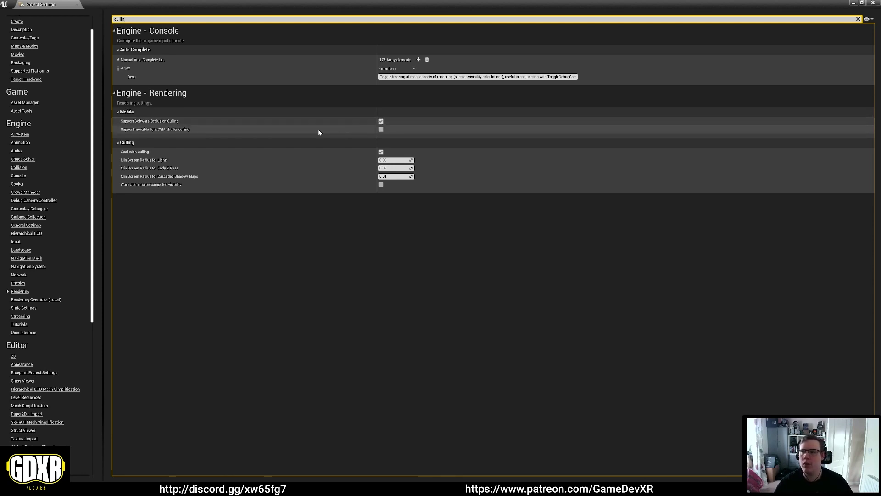
click(77, 5)
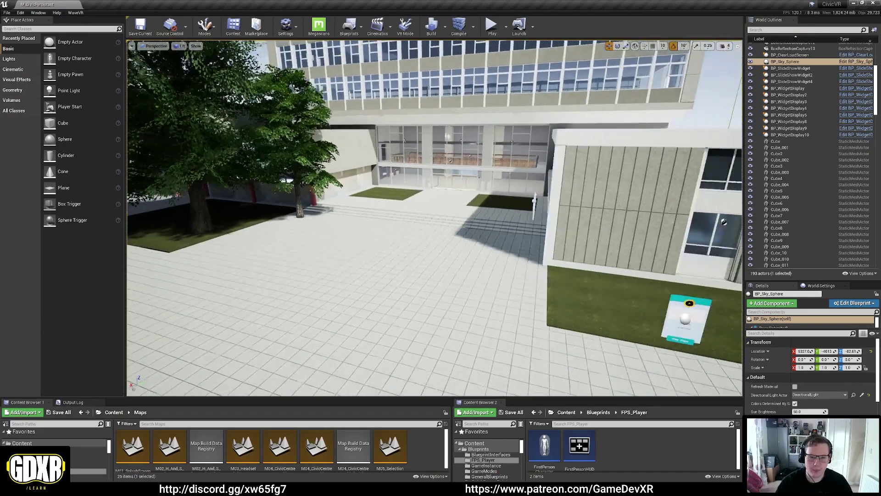
Step: Select the concrete wall panel on the low building's facade and examine it in the level
mouse_move(431, 199)
right_down()
mouse_move(569, 199)
mouse_move(455, 192)
mouse_move(431, 199)
mouse_move(441, 207)
right_up()
click(440, 181)
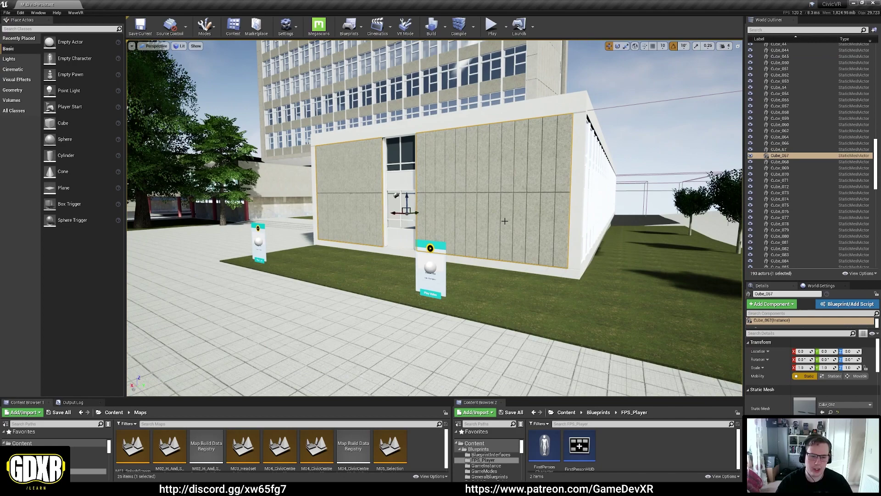
right_drag(514, 219, 458, 204)
right_drag(540, 210, 497, 214)
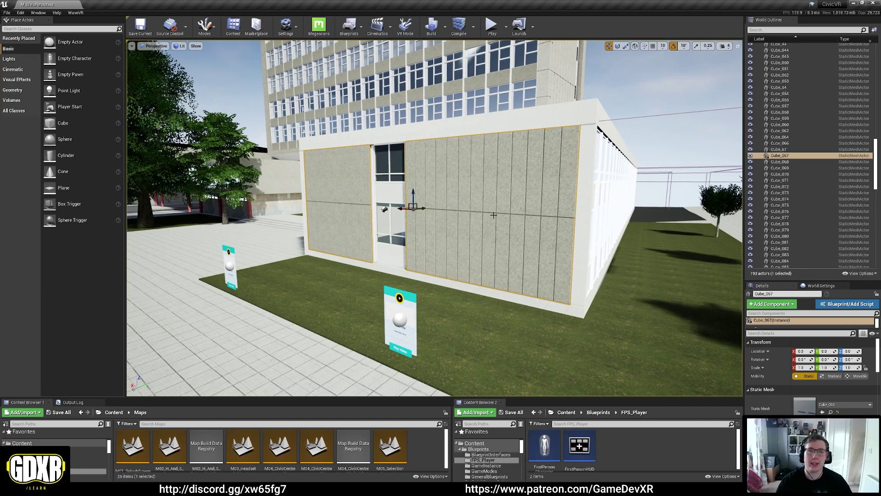
Step: Sort the World Outliner by type and select all StaticMeshActor entries from Cube_010 to the end of the list
scroll(805, 99, up, 15)
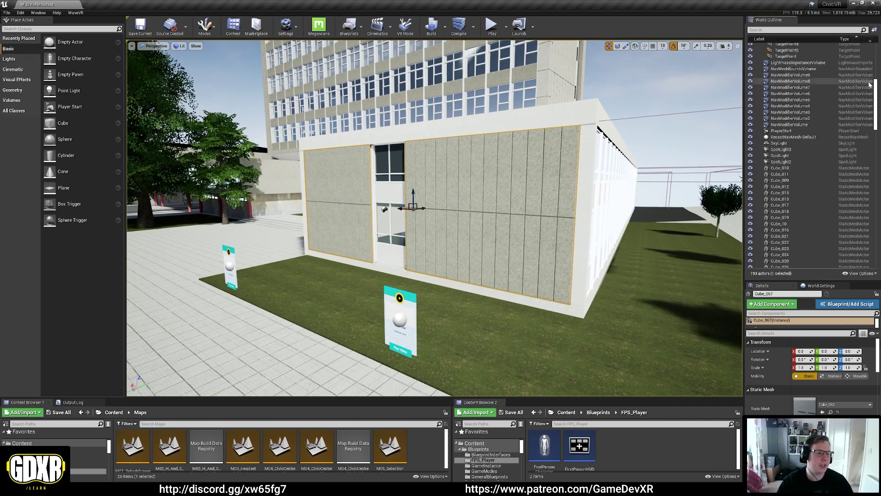
click(845, 39)
click(814, 127)
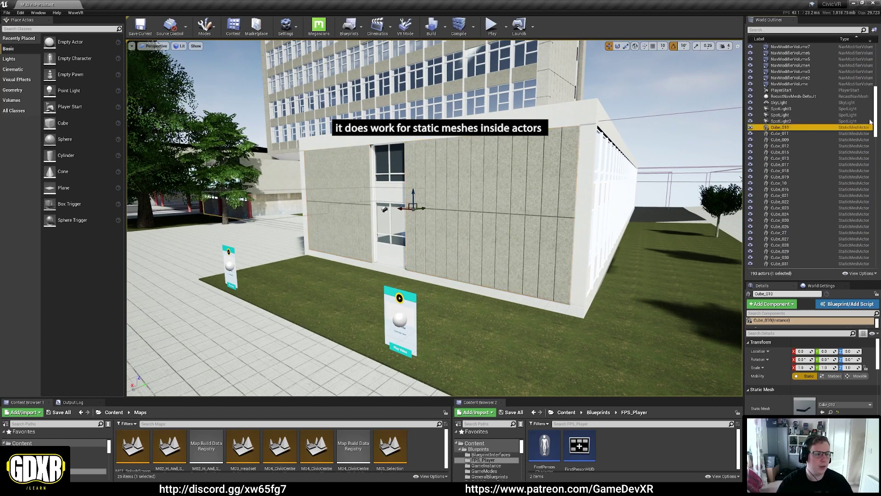
drag(876, 103, 877, 252)
shift+click(789, 259)
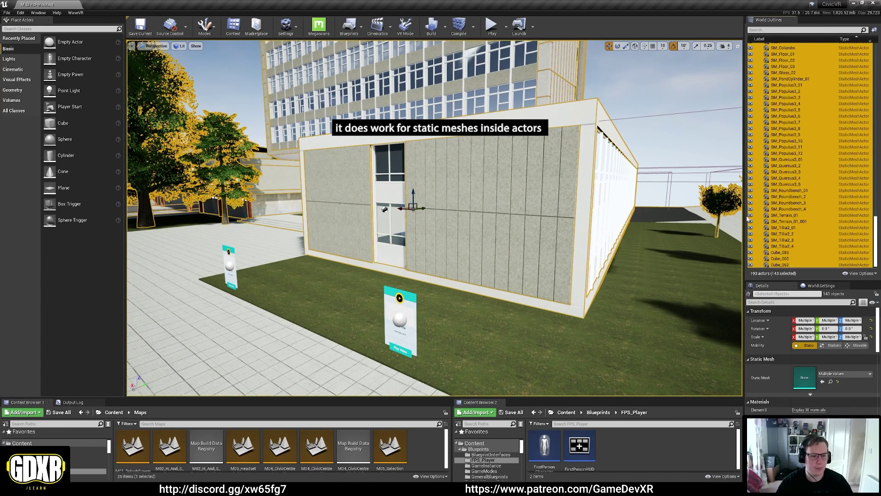
Step: Widen the World Outliner, browse to the selected actors' mesh assets and enlarge the Content Browser
drag(744, 218, 594, 220)
right_drag(582, 201, 504, 199)
right_drag(221, 250, 198, 250)
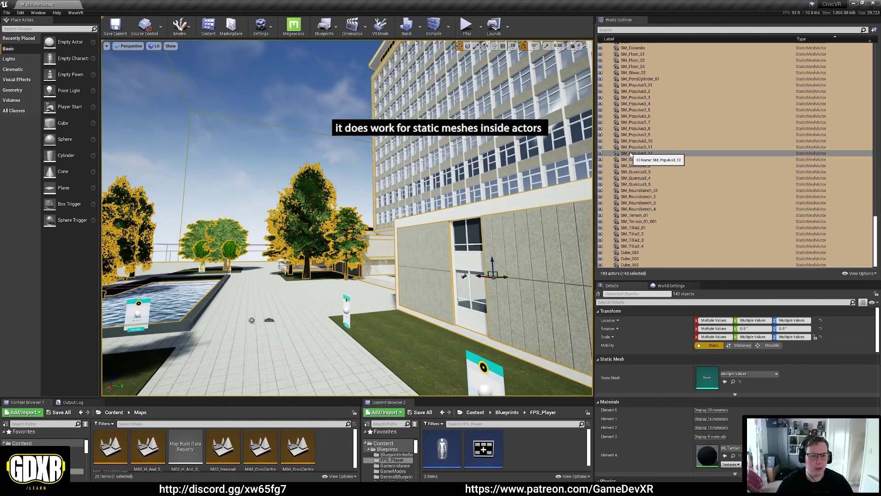
right_click(631, 155)
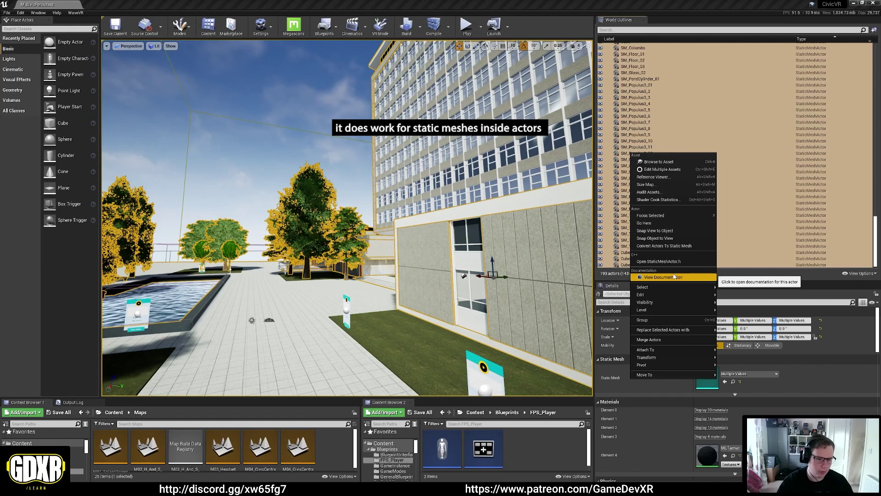
mouse_move(675, 366)
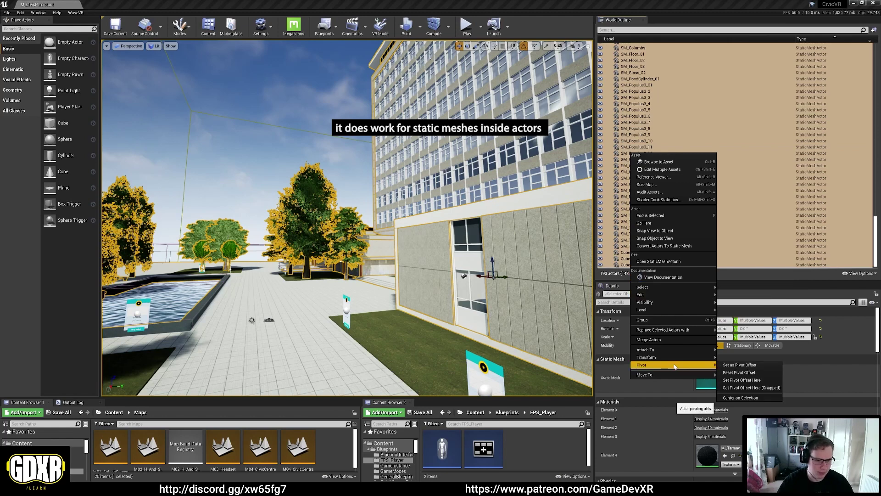
click(660, 164)
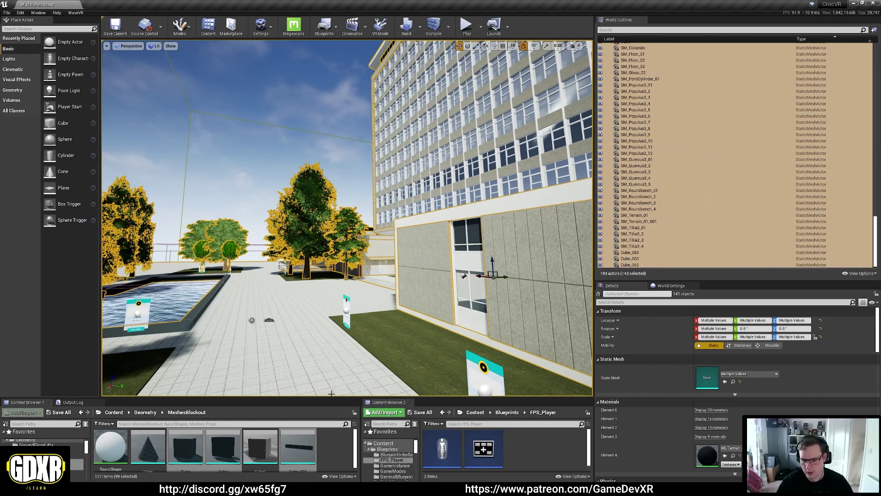
drag(332, 398, 342, 139)
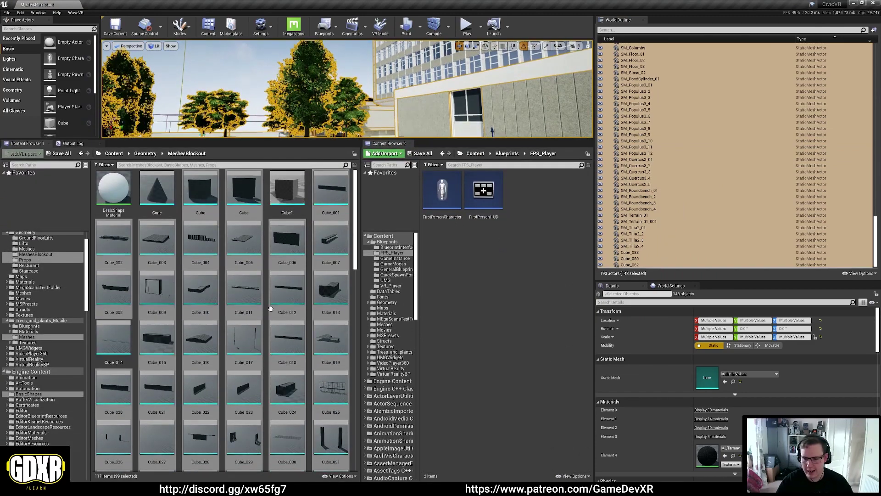
Step: Open the selected static mesh assets for bulk editing in the Property Matrix
right_click(278, 286)
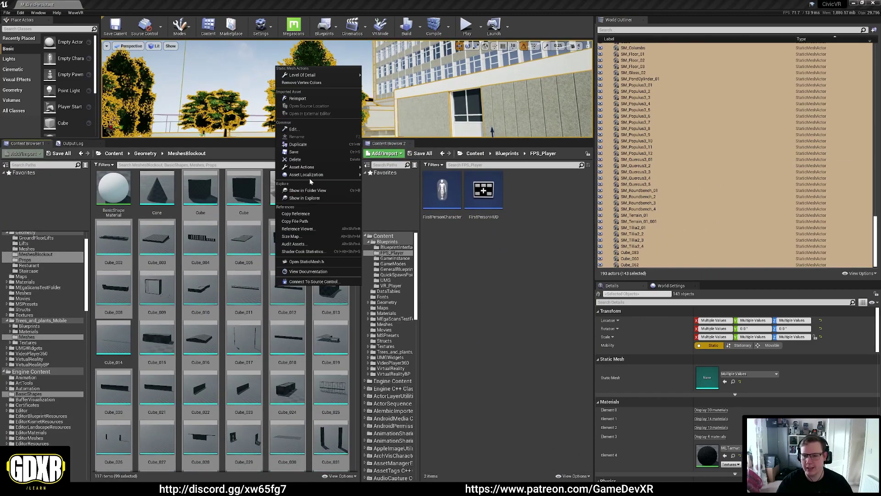
mouse_move(312, 167)
click(395, 241)
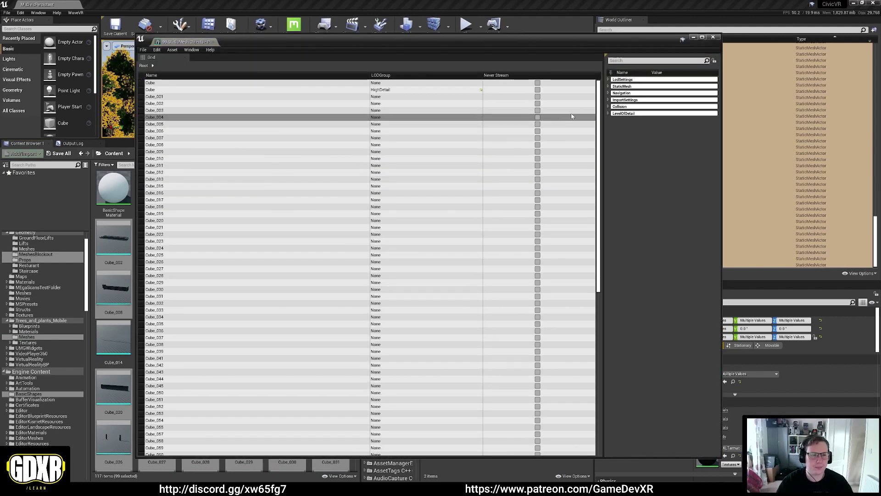
Step: Expand all property categories from LevelOfDetail up to LodSettings in the Property Matrix and widen the property pane
click(608, 114)
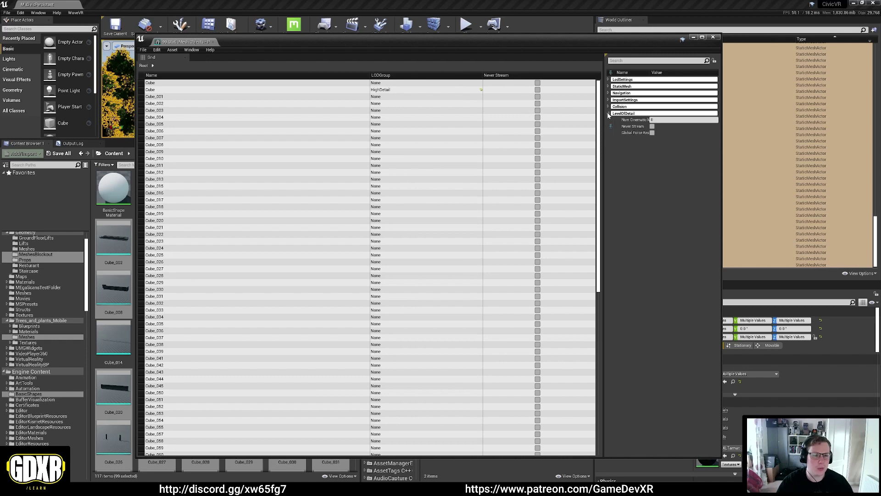
click(609, 107)
click(609, 100)
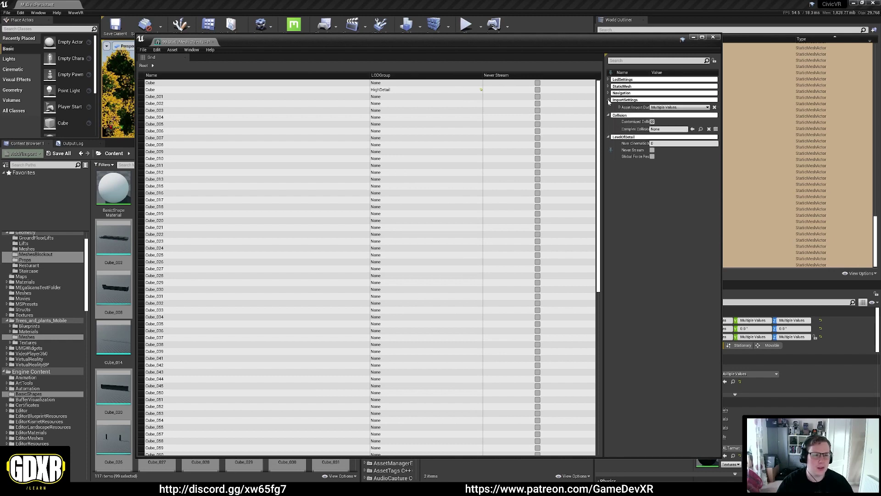
click(609, 93)
click(608, 86)
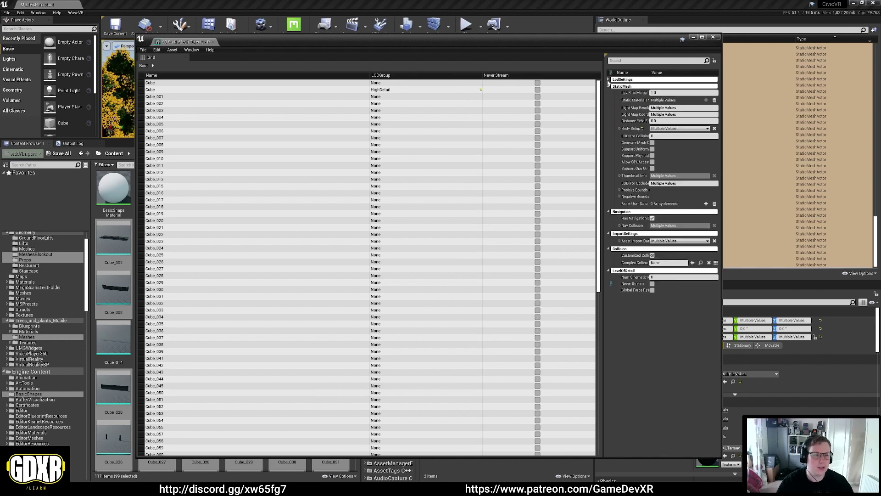
click(609, 80)
drag(603, 197, 452, 197)
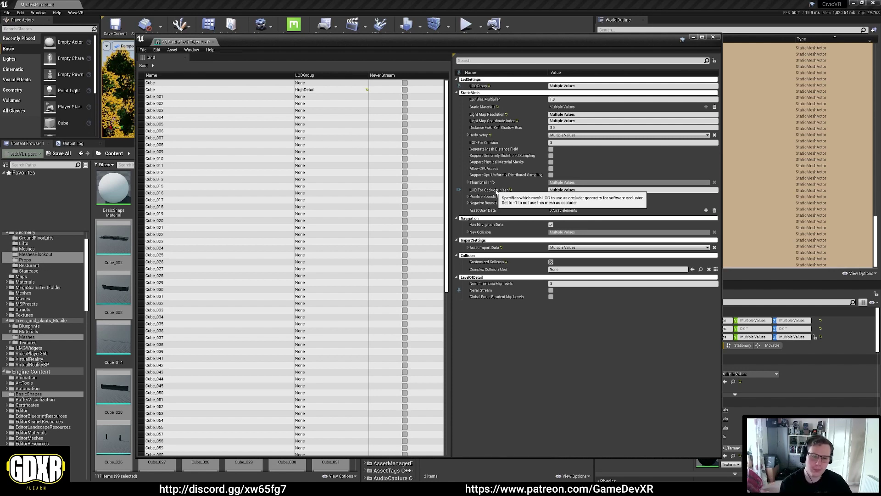
Step: Set LOD For Occluder Mesh to 0 for all selected meshes, save all assets and close the Property Matrix
drag(577, 190, 549, 191)
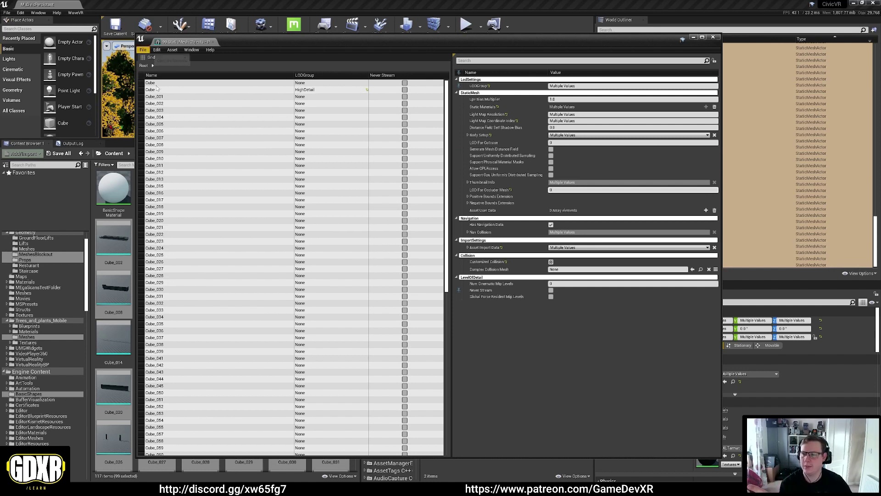
click(143, 50)
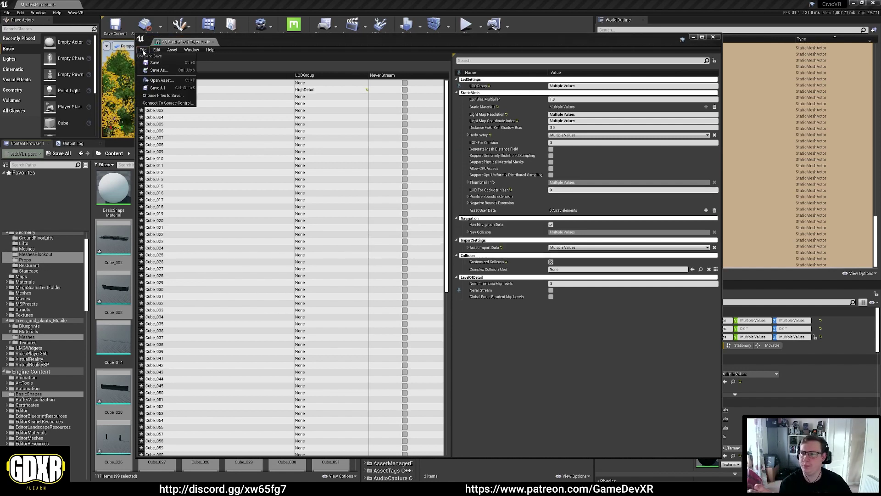
click(159, 88)
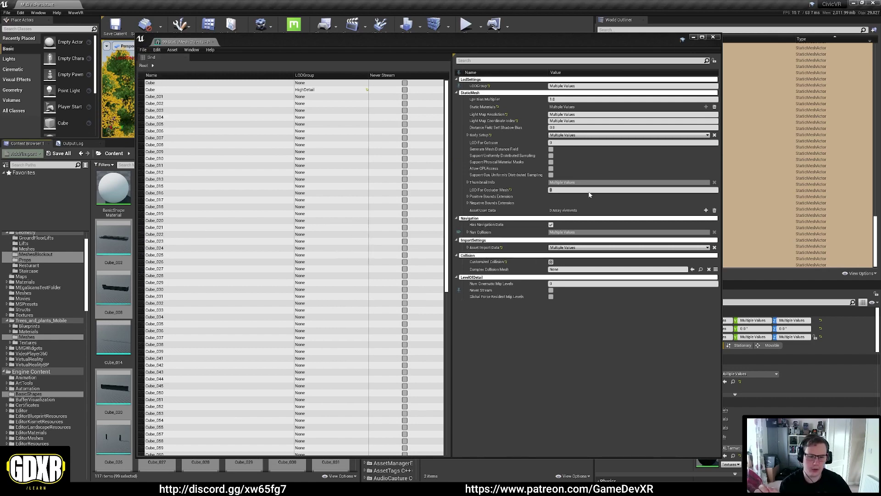
click(713, 37)
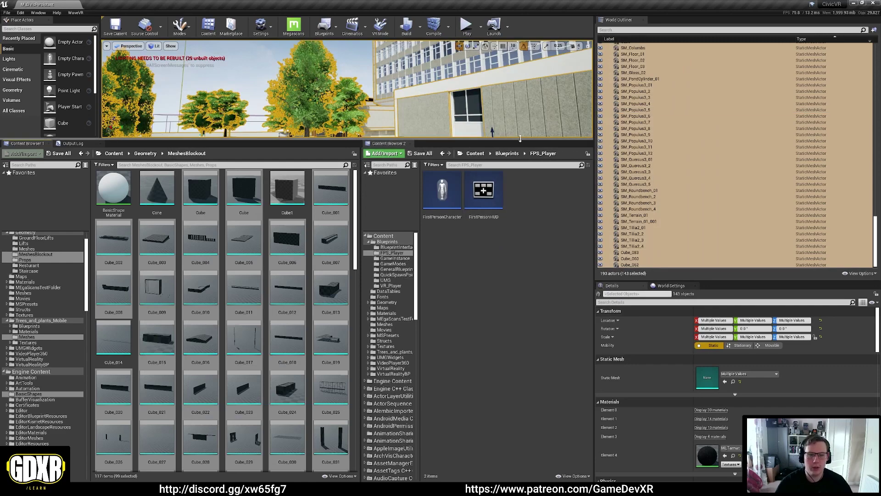
Step: Enlarge the viewport, browse to the low building's wall panel asset and open mesh Cube_067 for editing
drag(518, 139, 519, 290)
click(521, 176)
right_click(520, 176)
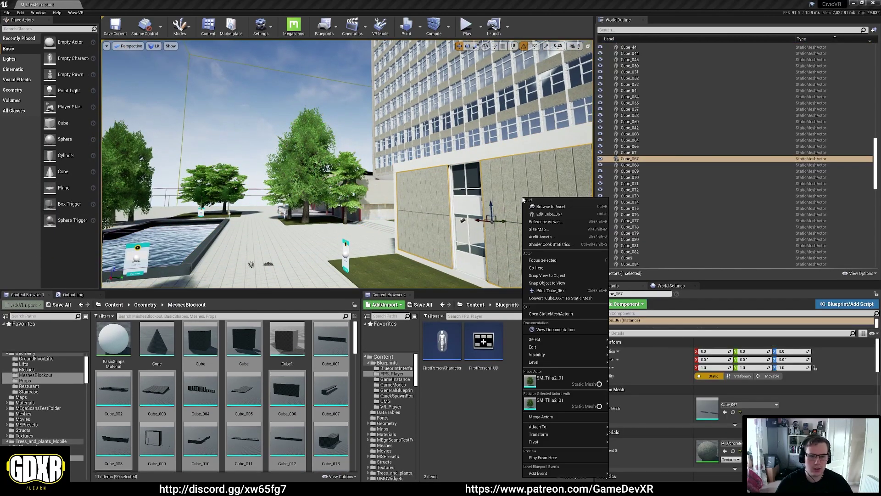
click(546, 204)
double_click(325, 420)
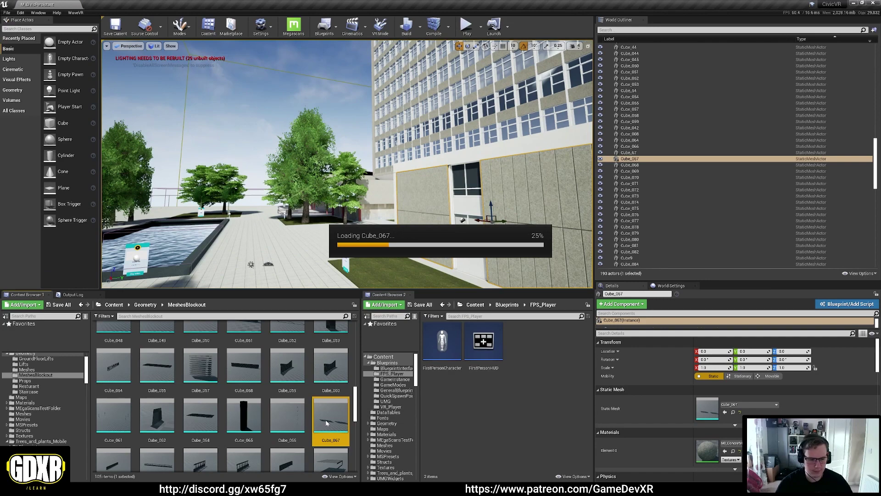
Step: Examine the LOD For Occluder Mesh and Collision Presets settings of Cube_067, and close the mesh without changes
drag(465, 185, 394, 195)
scroll(649, 214, down, 8)
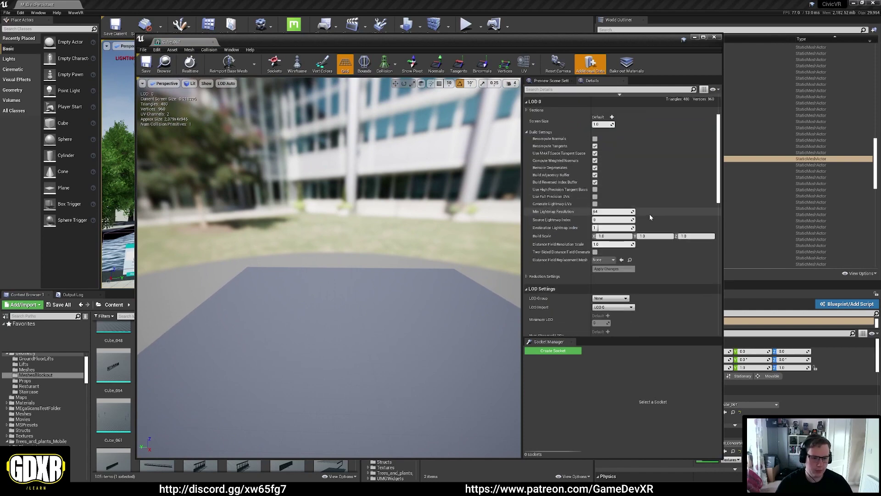
scroll(648, 216, down, 5)
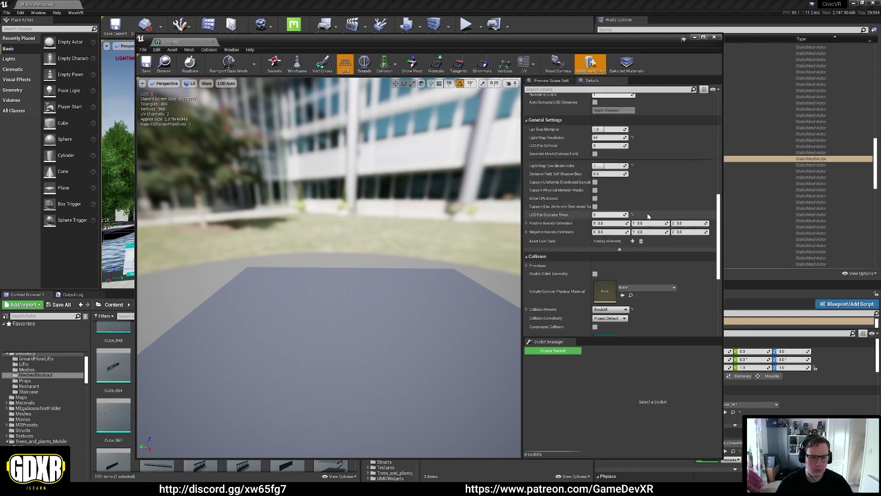
scroll(538, 173, down, 4)
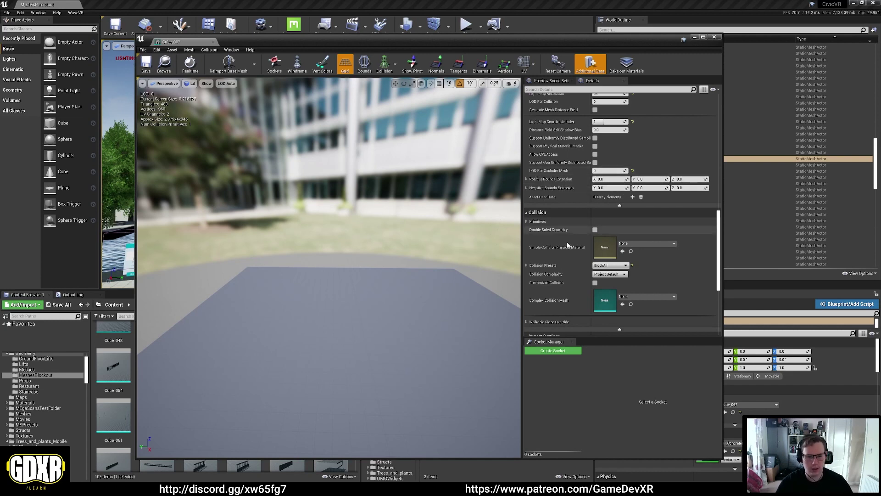
click(625, 267)
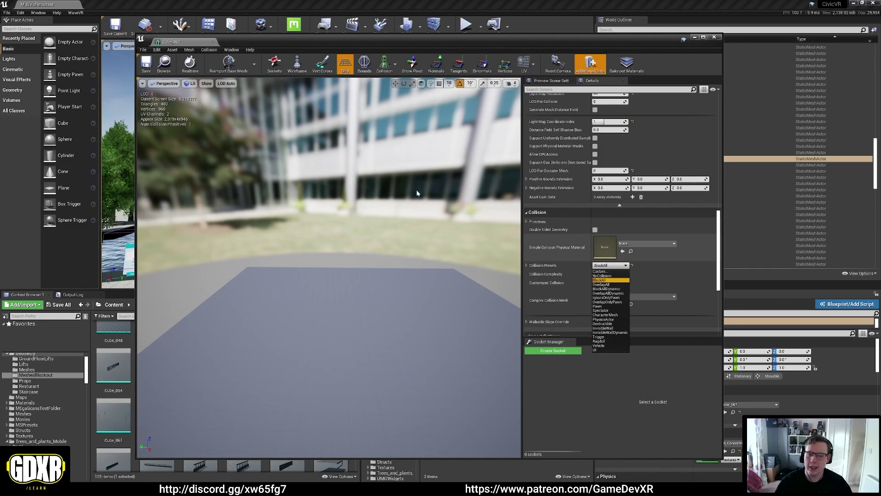
click(213, 44)
click(212, 45)
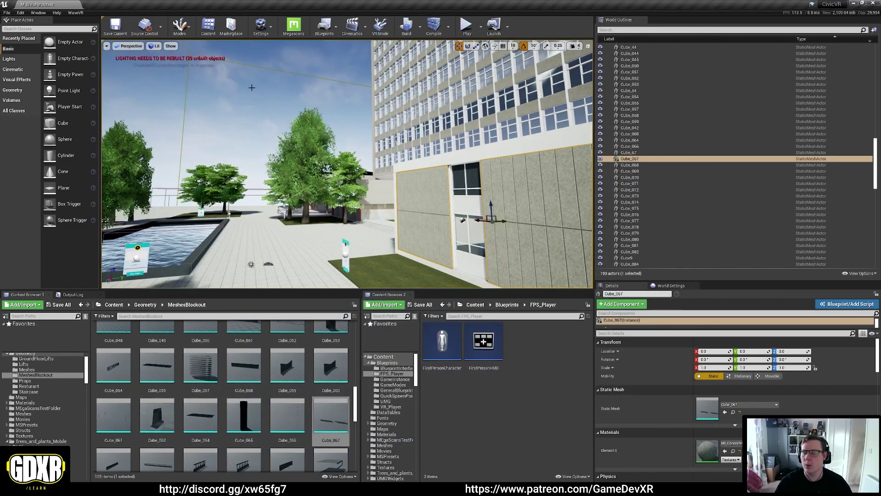
right_drag(313, 129, 313, 129)
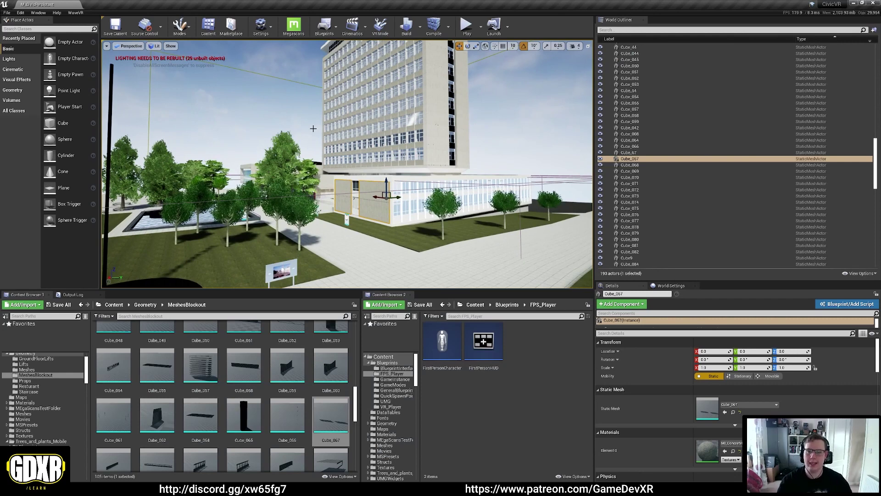